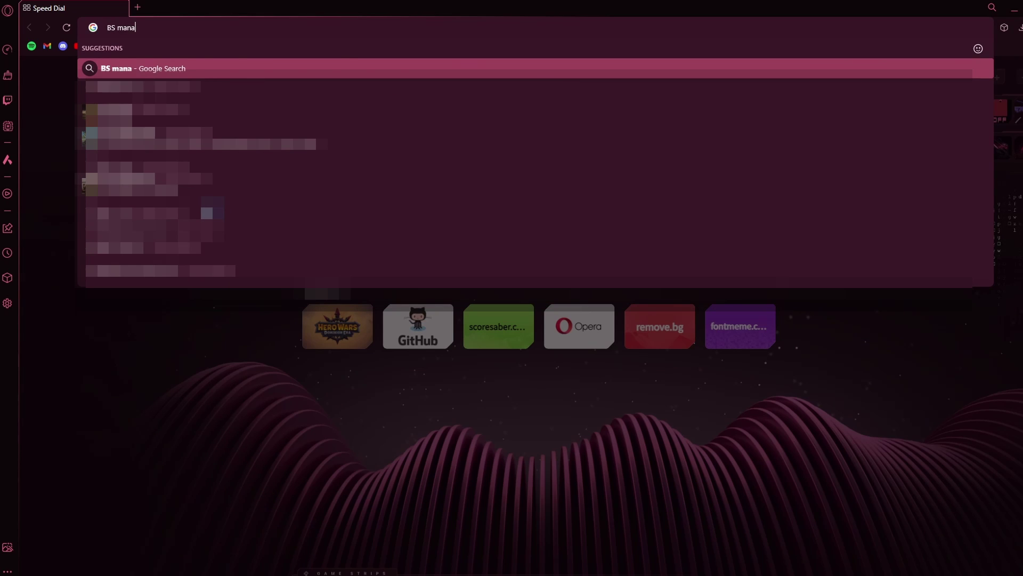
# Search the web for "BS manager releases" and open the Zagrios/bs-manager releases page on GitHub.
pyautogui.press('Return')
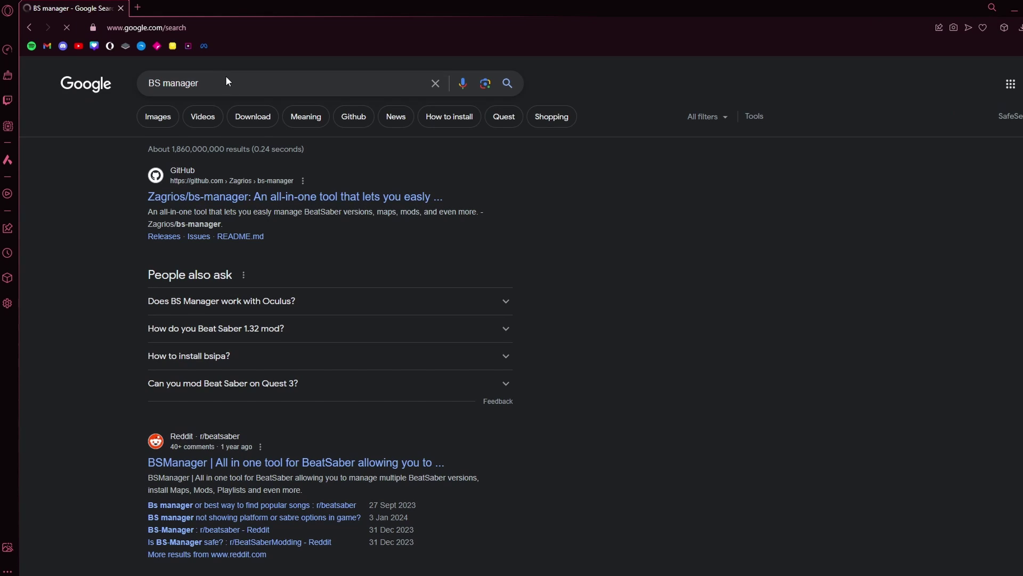
pyautogui.click(230, 88)
pyautogui.write('releases')
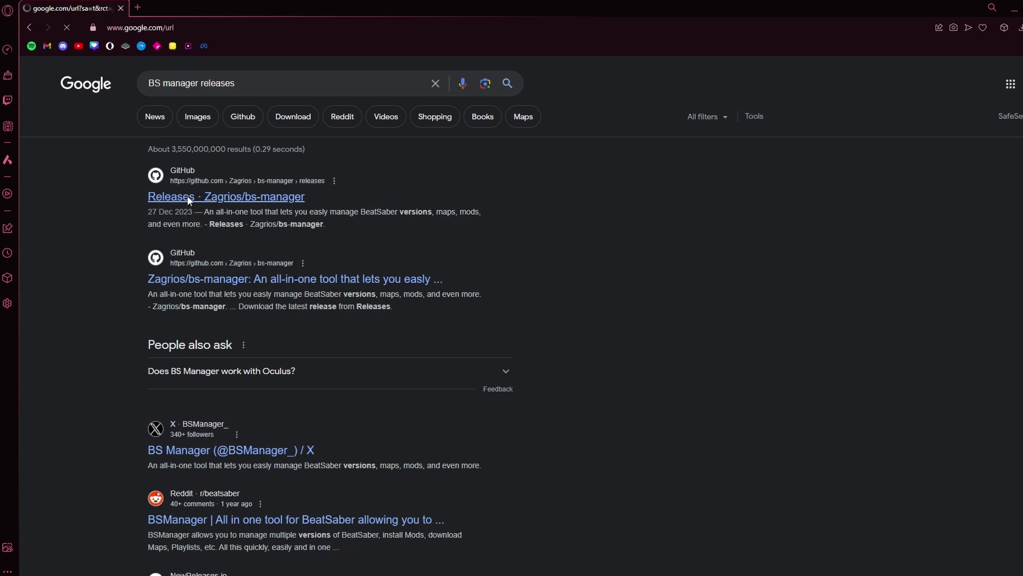
# Save BSManager-Setup-1.4.5.exe from the v1.4.5 release assets to the Desktop and open its download location.
pyautogui.scroll(-1, 186, 243)
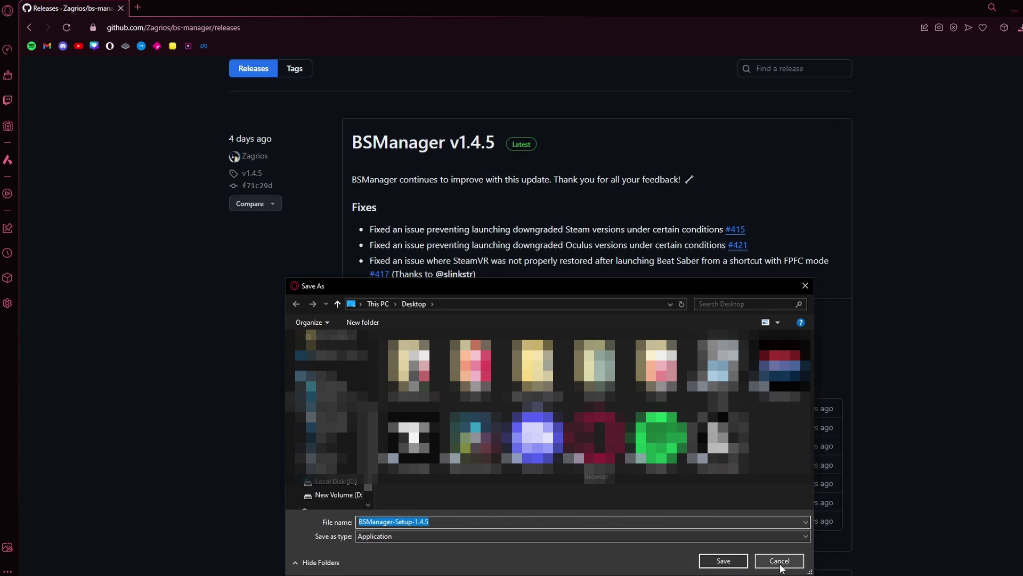
pyautogui.click(738, 561)
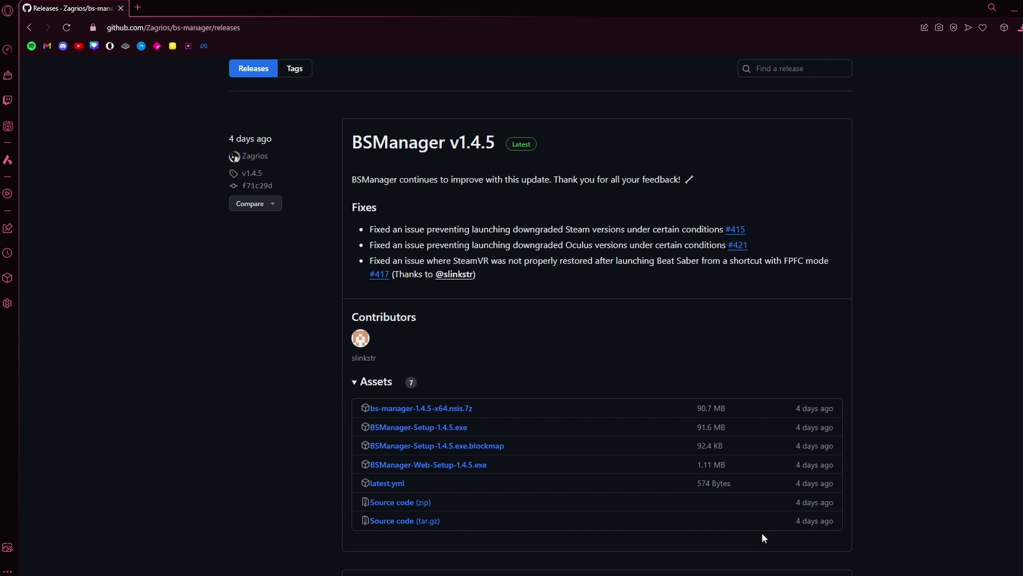
pyautogui.click(1018, 28)
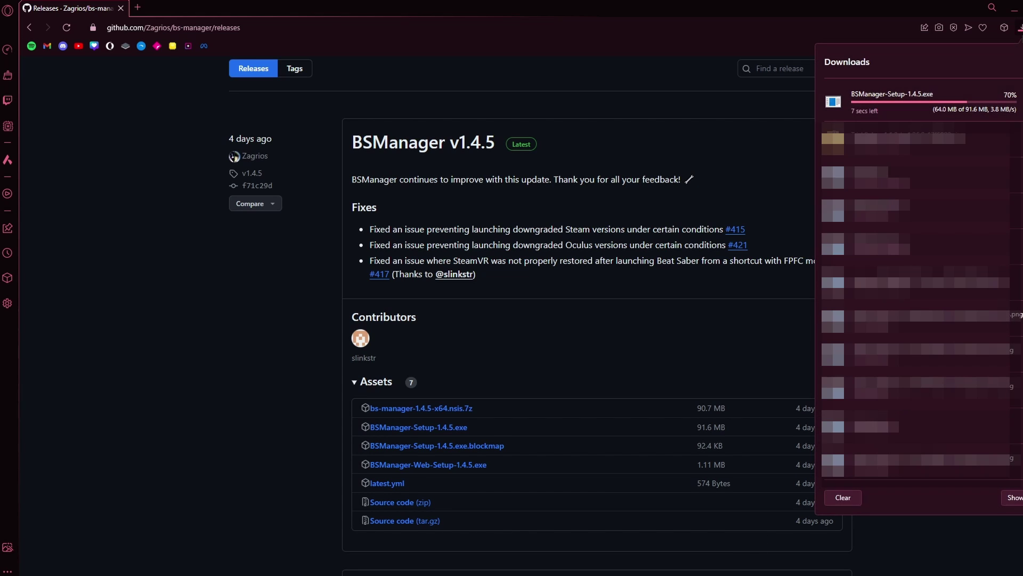
pyautogui.click(933, 105)
pyautogui.press('Return')
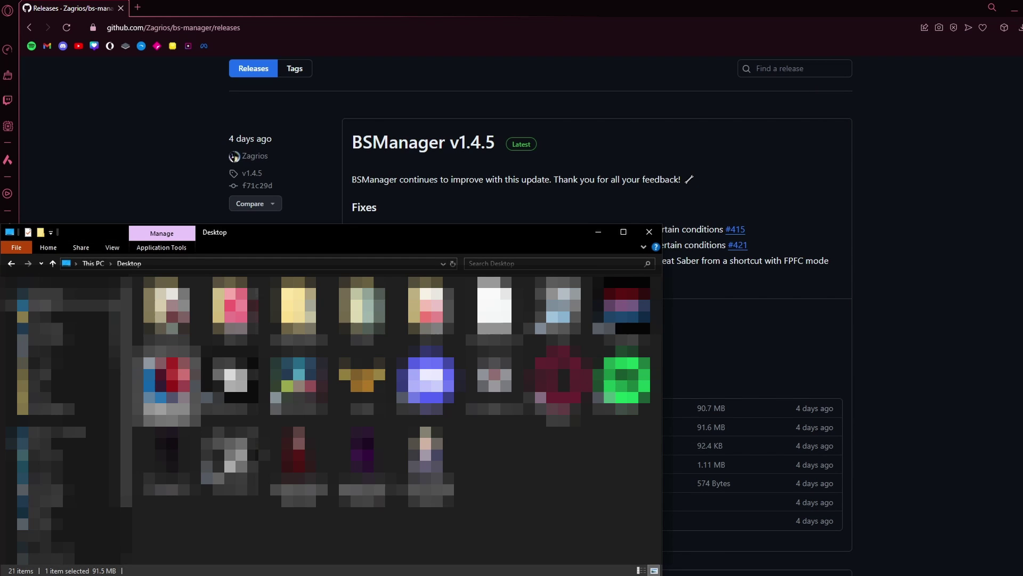
pyautogui.click(588, 335)
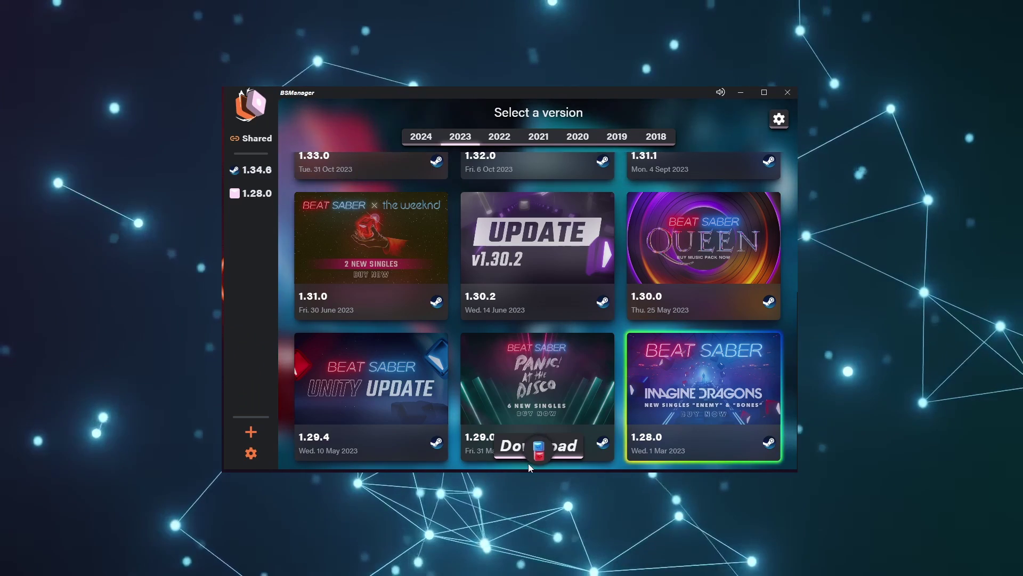
# In BSManager, download Beat Saber 1.28.0 and bring up the list of downloadable 2023 versions.
pyautogui.click(530, 463)
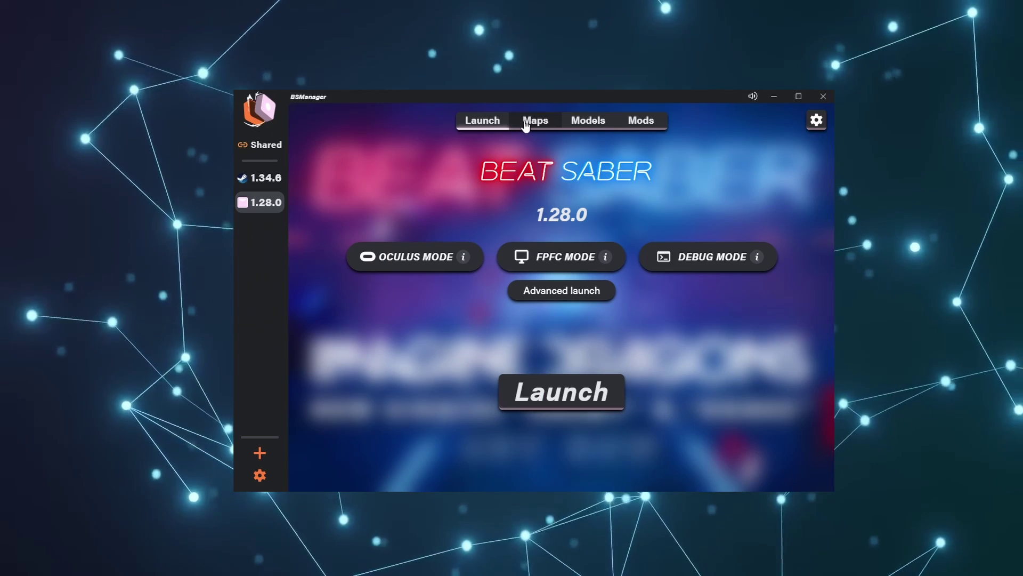
pyautogui.click(260, 452)
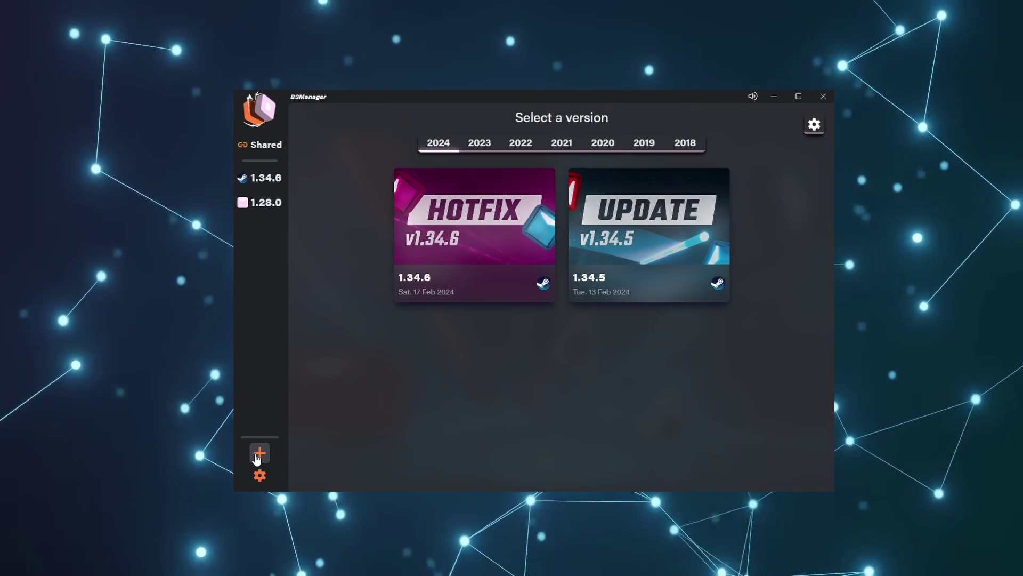
pyautogui.click(480, 143)
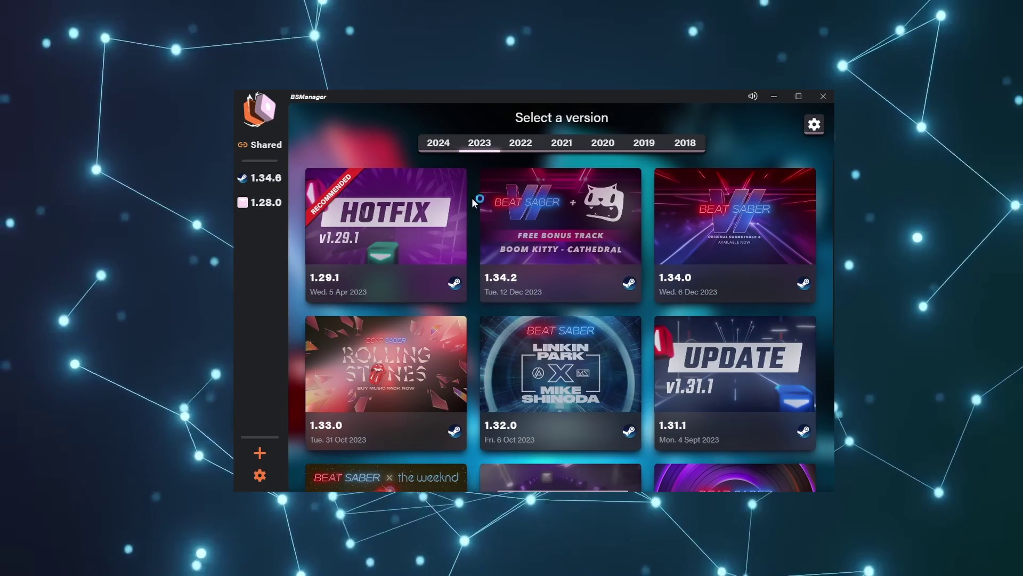
pyautogui.scroll(-2, 468, 217)
pyautogui.scroll(-2, 468, 219)
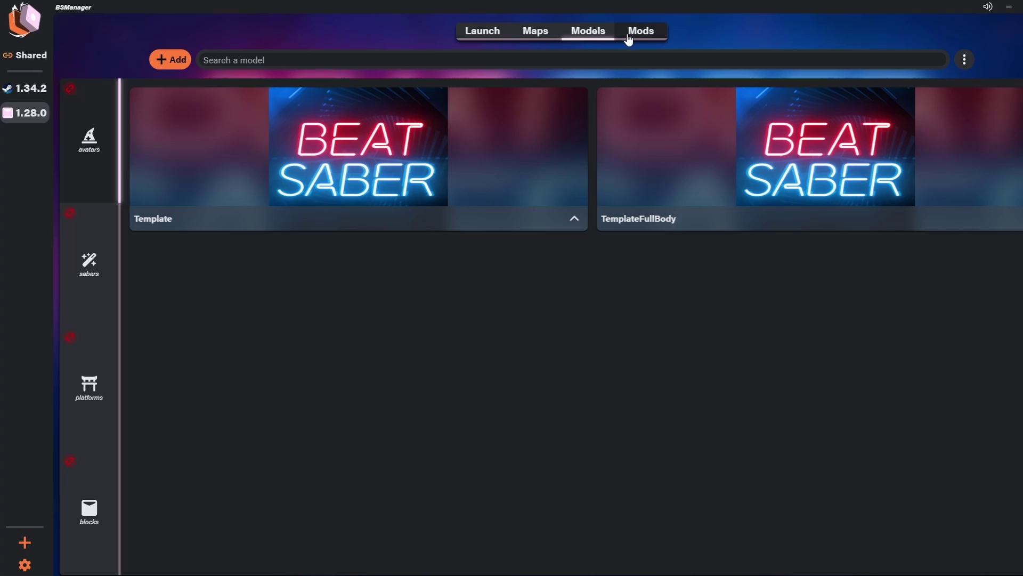
# Examine the mods offered for version 1.28.0, from the Core category through Libraries and Lighting.
pyautogui.click(637, 35)
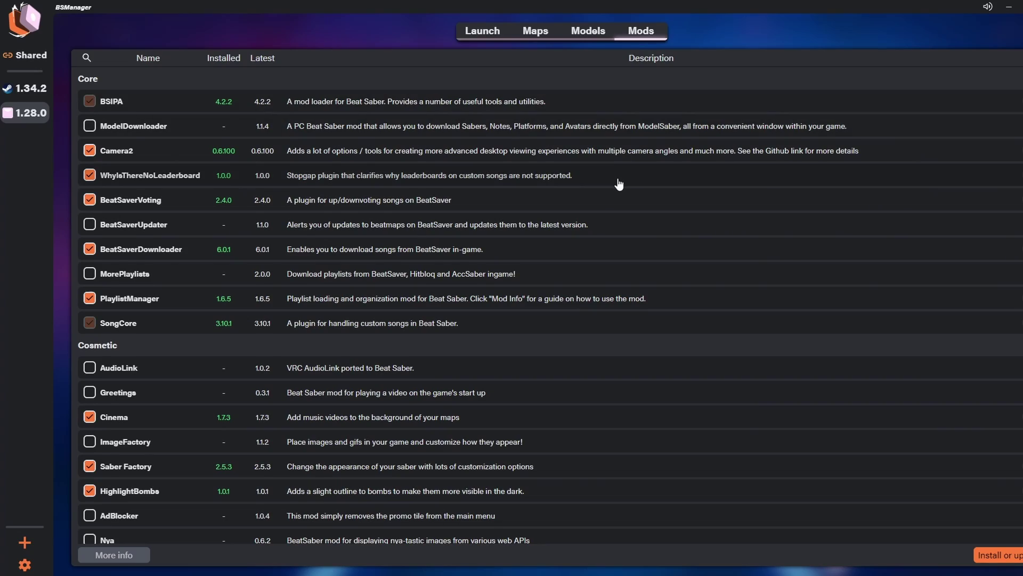
pyautogui.scroll(-7, 619, 184)
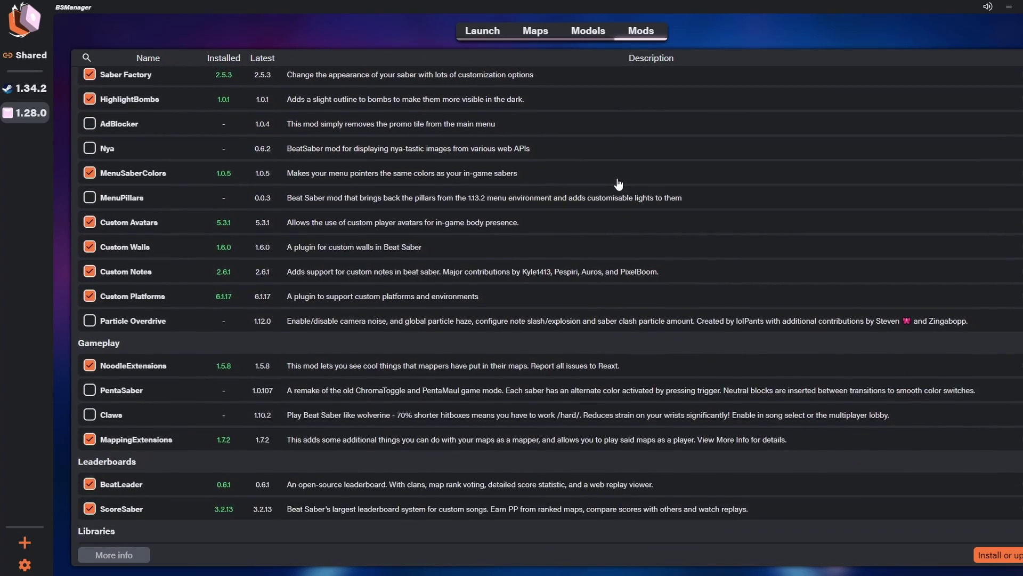
pyautogui.scroll(-10, 618, 183)
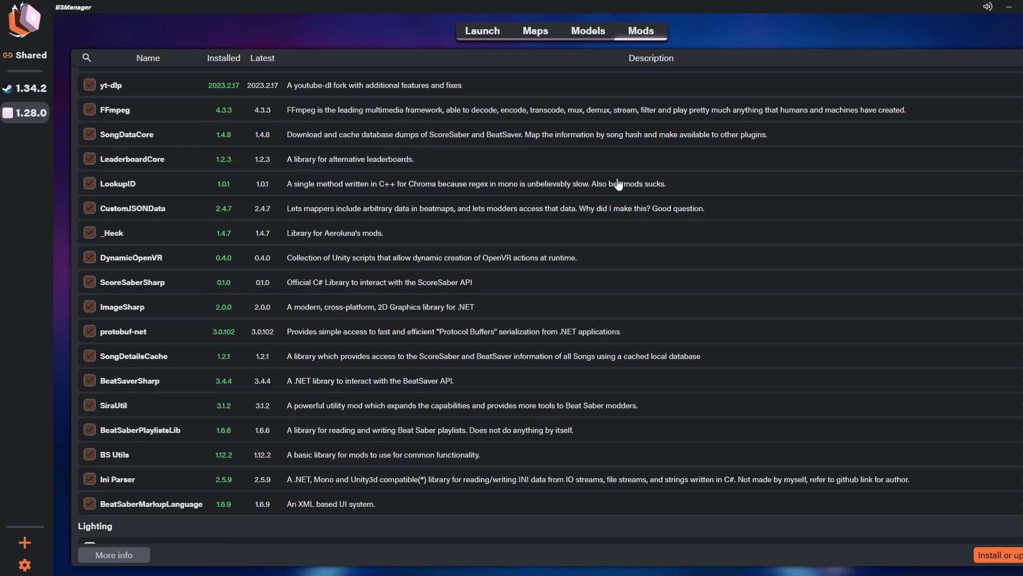
pyautogui.scroll(-6, 619, 184)
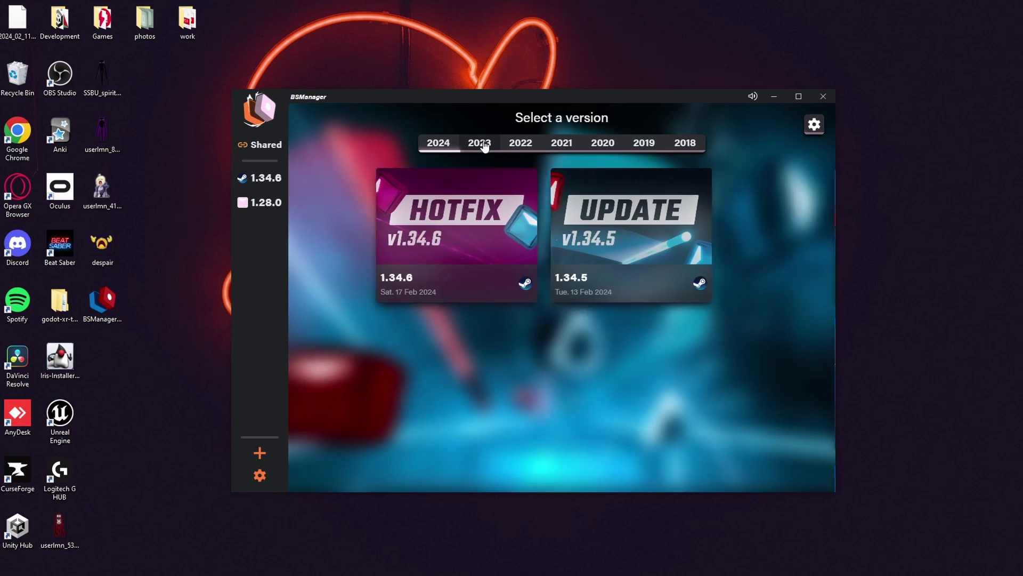
# Browse the 2023 game versions available in the version selection.
pyautogui.click(480, 143)
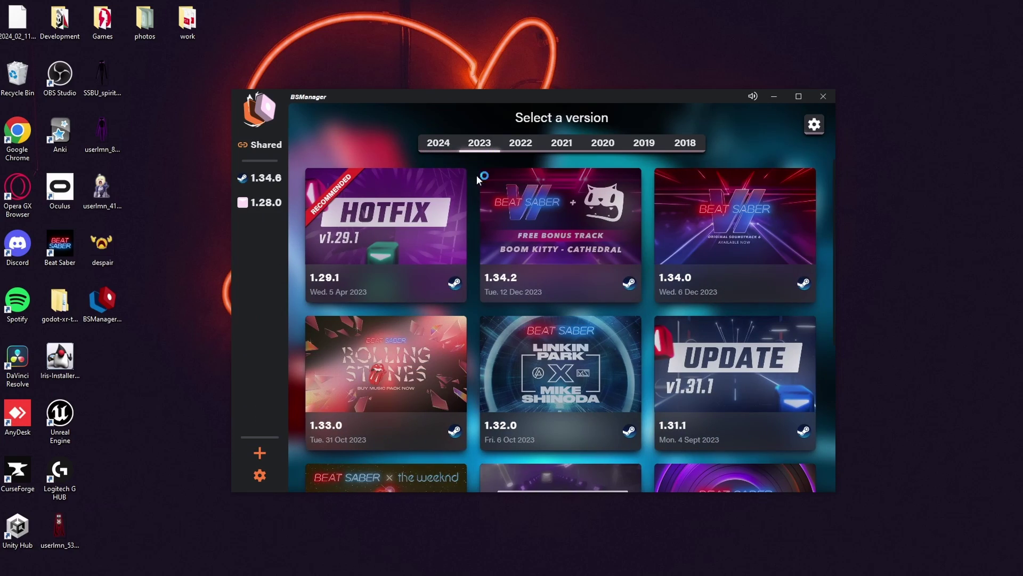
pyautogui.scroll(-5, 468, 218)
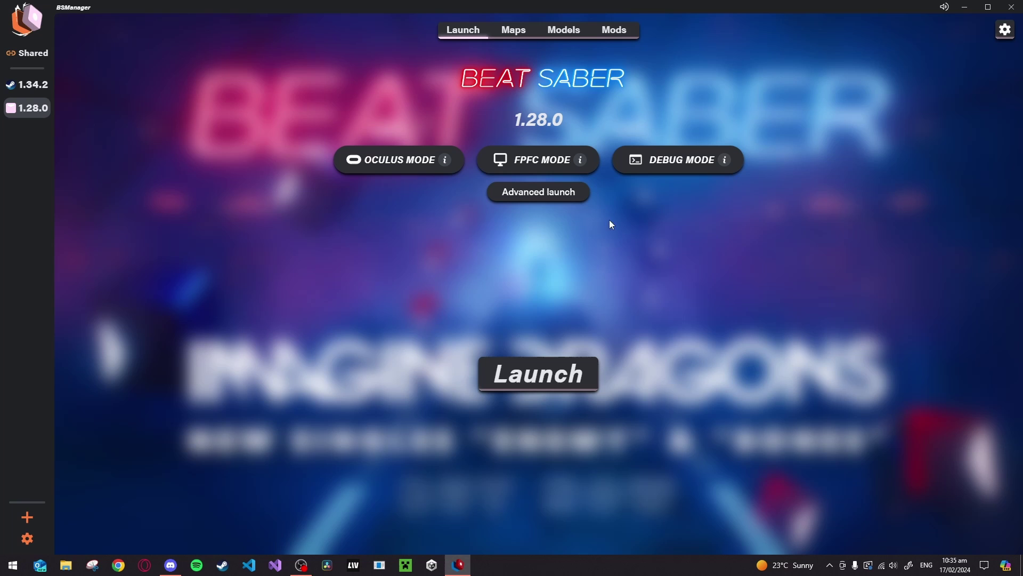
# View the maps of version 1.28.0 and review its full mod list, from Core down to Tweaks / Tools.
pyautogui.click(508, 32)
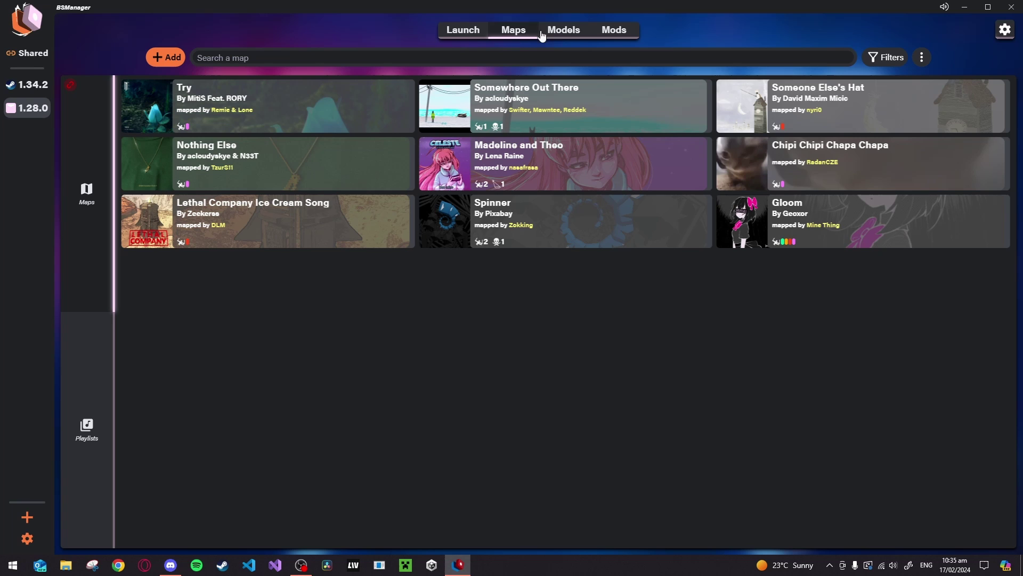
pyautogui.click(613, 31)
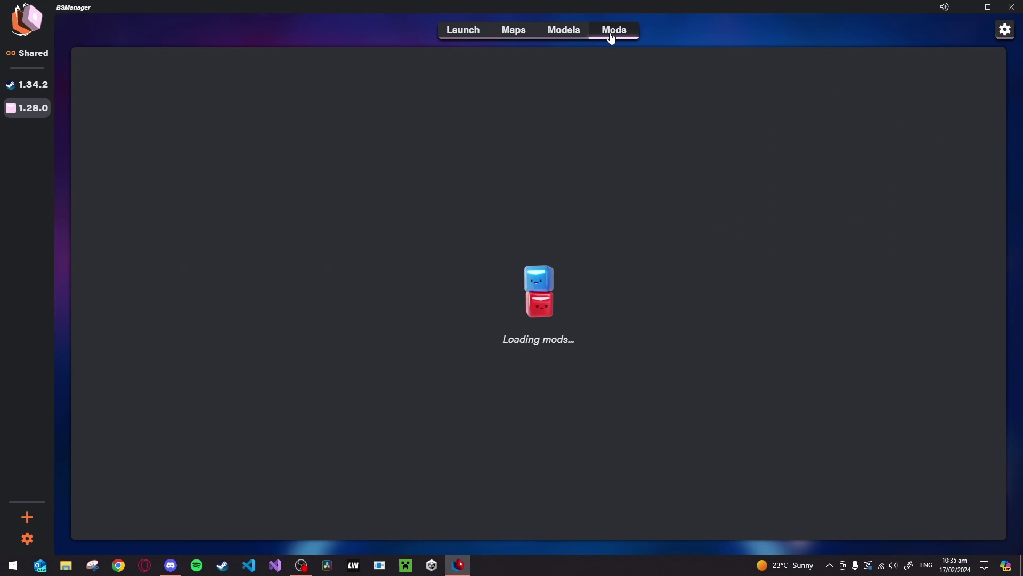
pyautogui.scroll(-6, 597, 164)
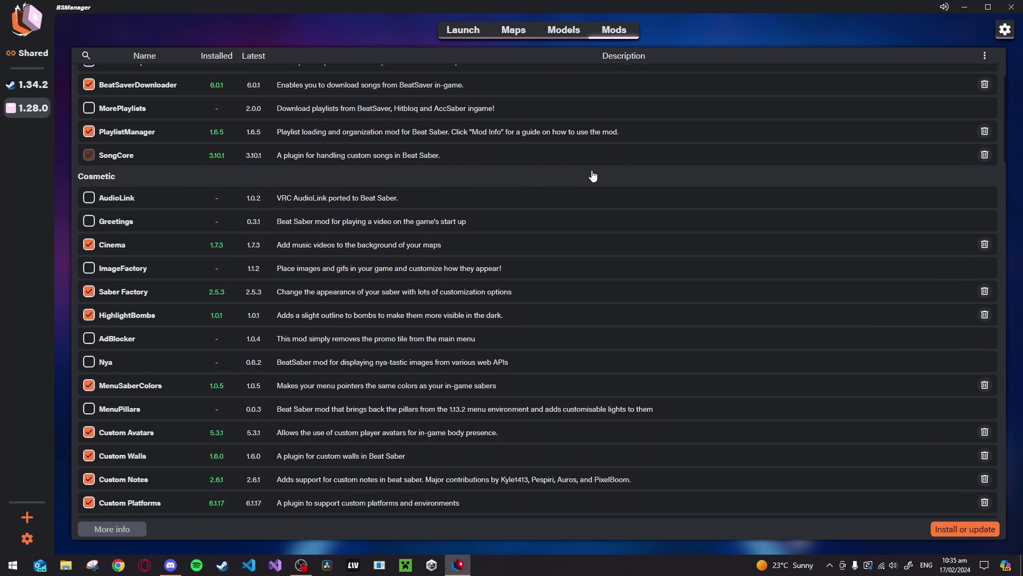
pyautogui.scroll(-9, 592, 175)
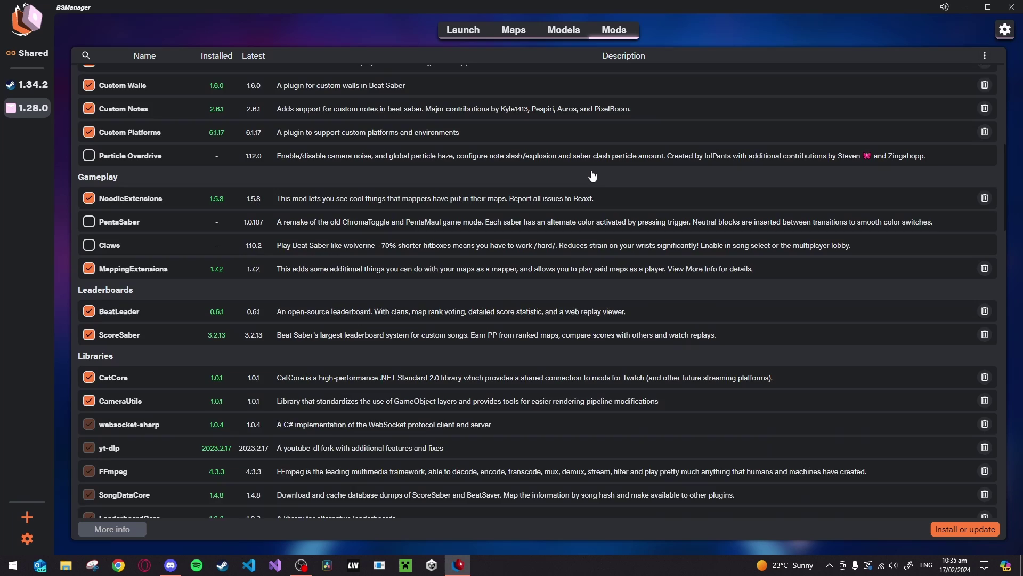
pyautogui.scroll(-12, 593, 176)
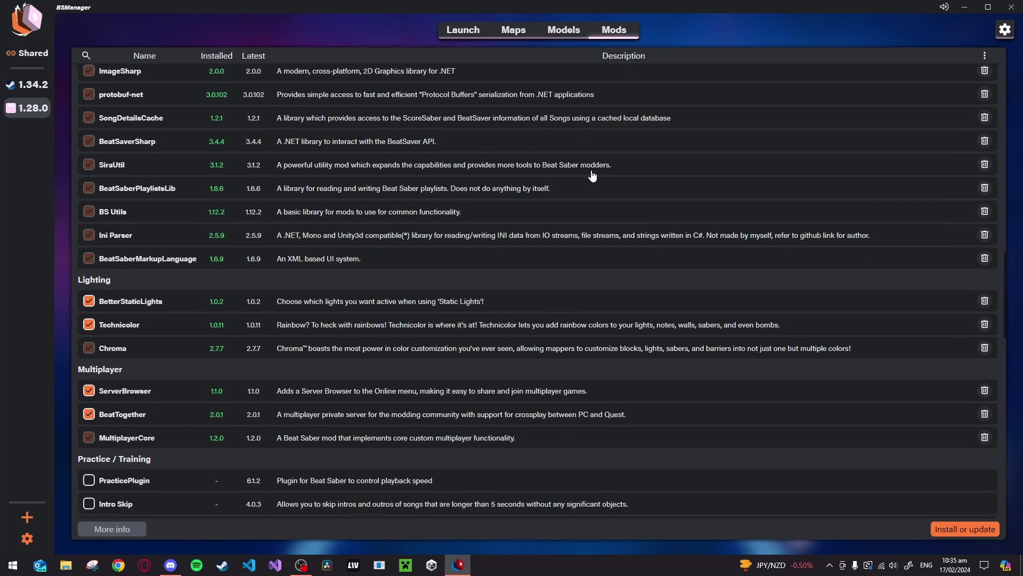
pyautogui.scroll(-9, 592, 176)
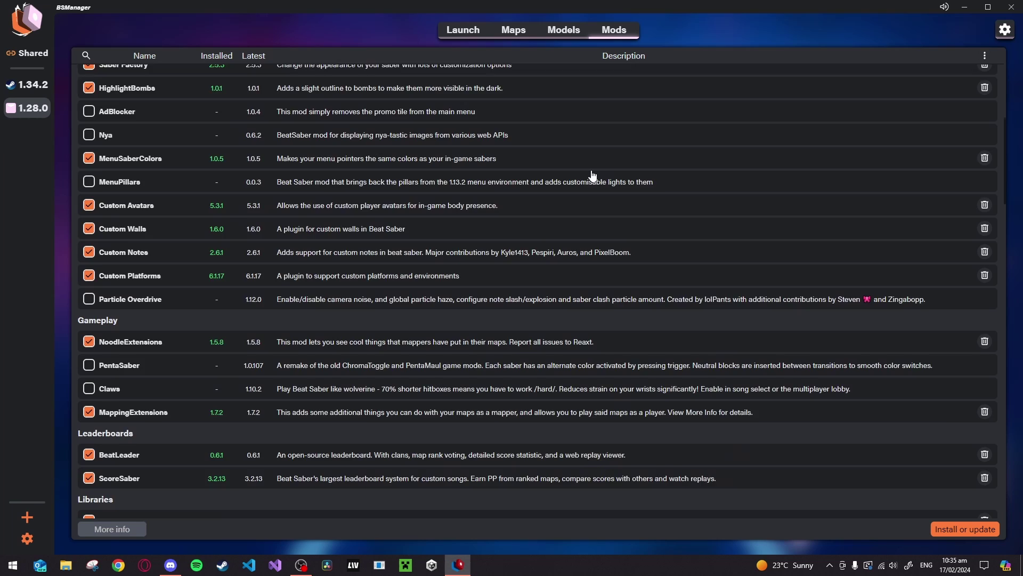
pyautogui.scroll(-10, 591, 176)
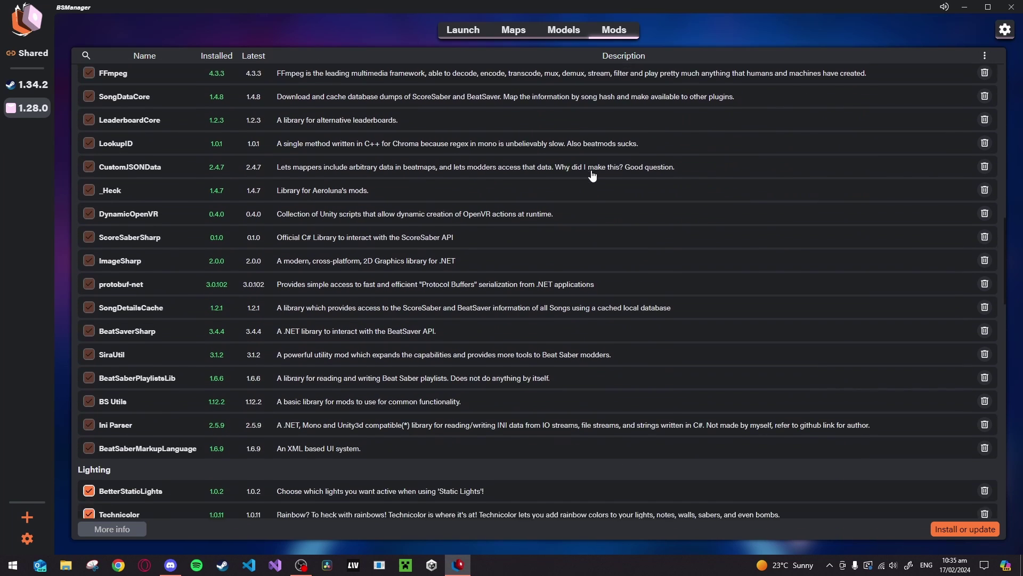
pyautogui.scroll(-10, 591, 176)
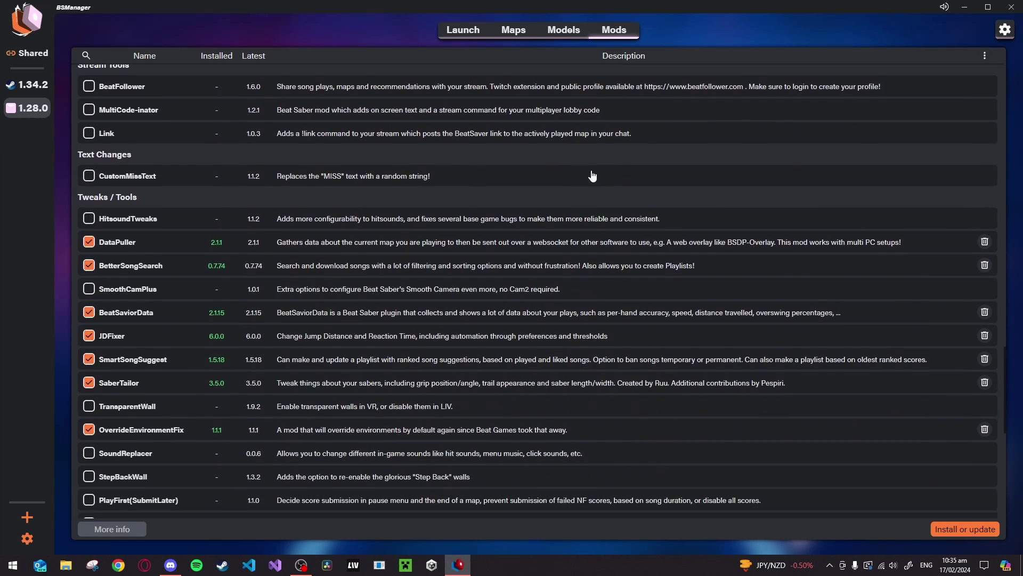
pyautogui.scroll(-9, 592, 176)
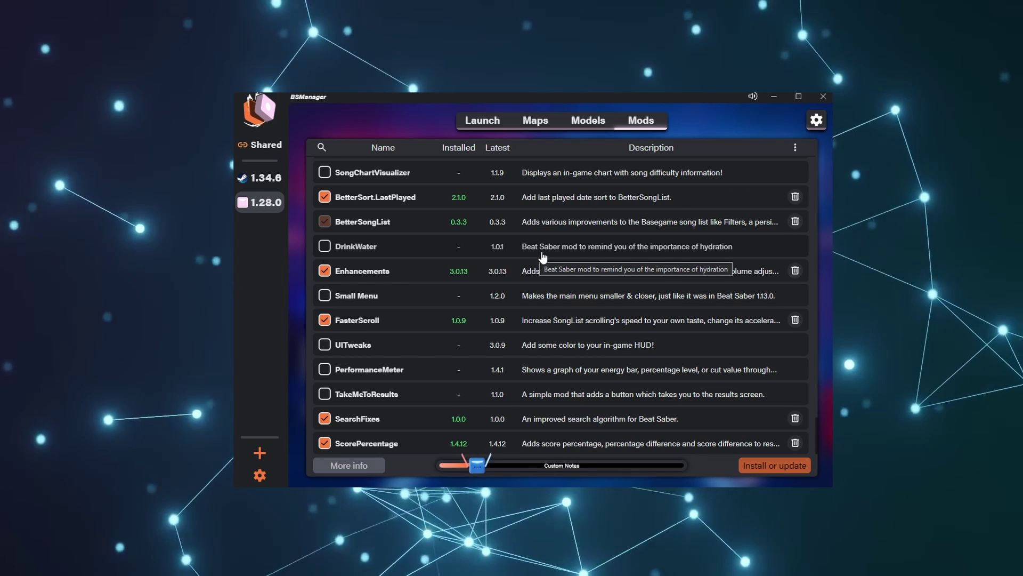
# Open the installation folder of version 1.28.0 and show its contents in the Details layout.
pyautogui.click(815, 126)
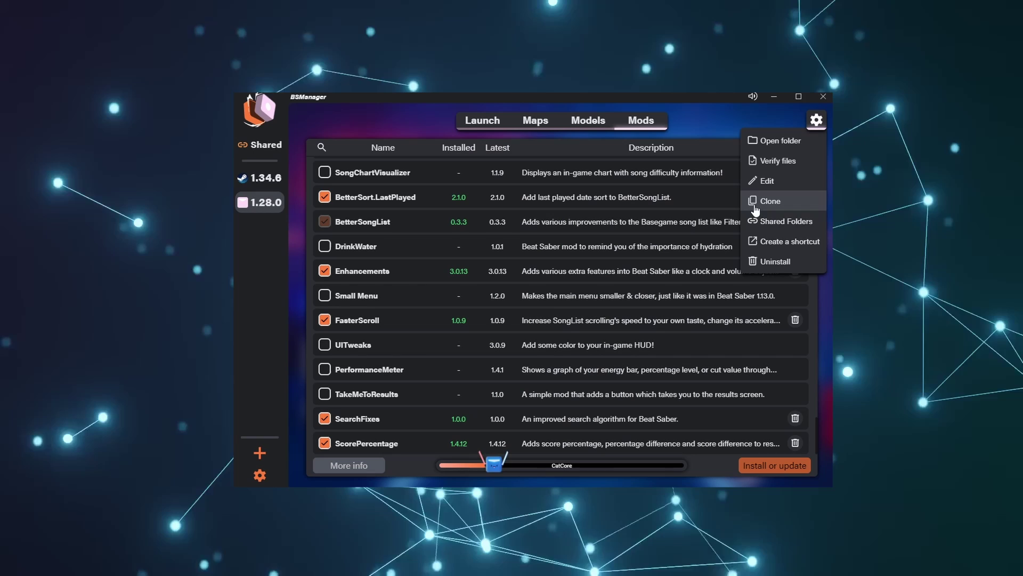
pyautogui.click(775, 140)
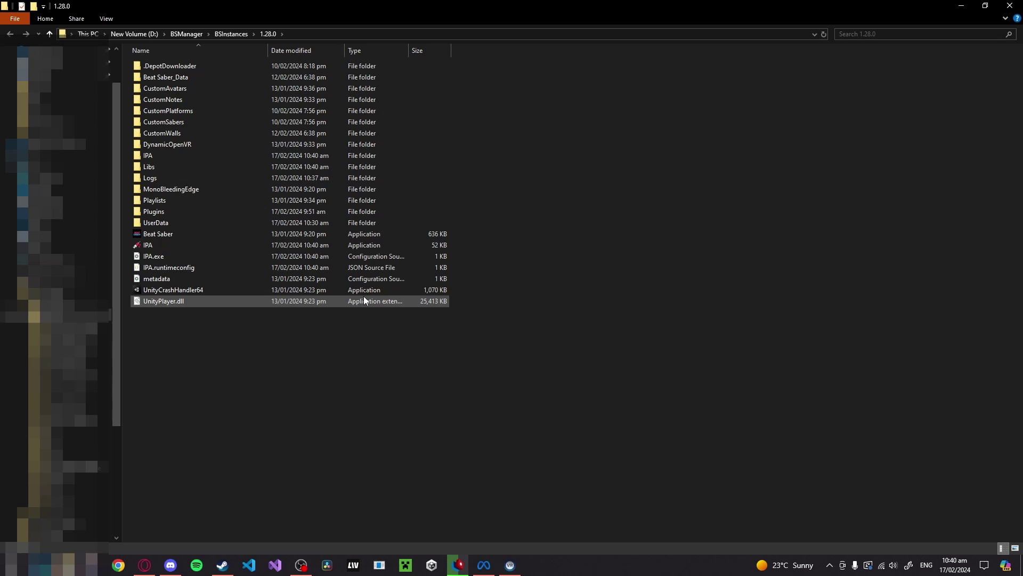
pyautogui.click(106, 19)
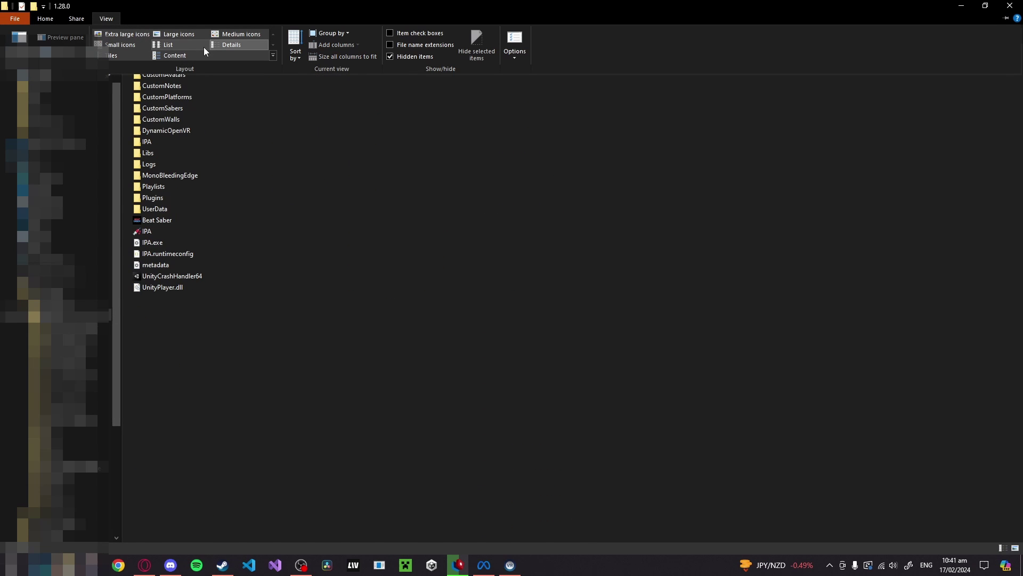
pyautogui.click(221, 46)
# View the CustomLevels folder inside Beat Saber_Data and switch to the BeatSaver site in the browser.
pyautogui.doubleClick(158, 77)
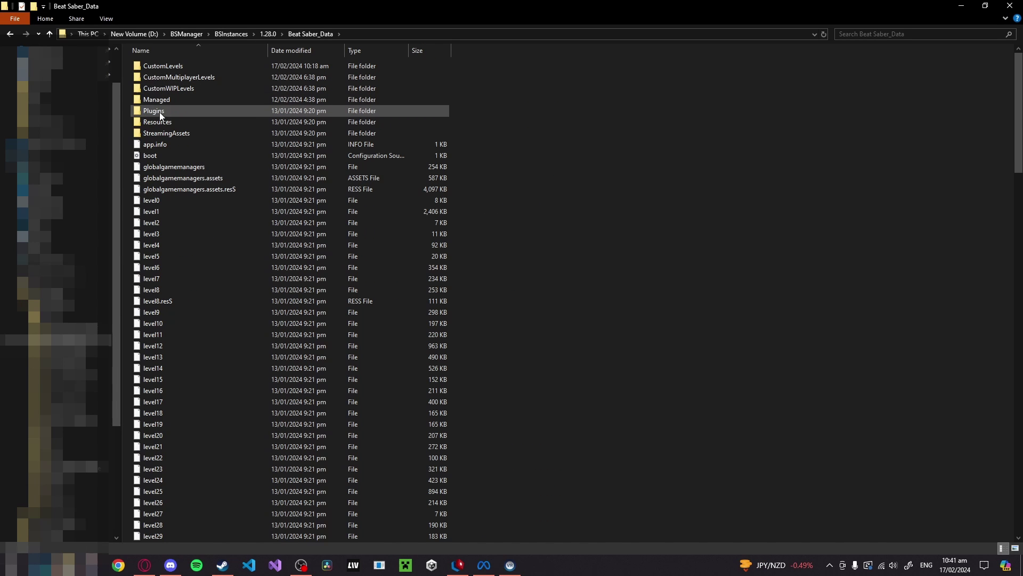
pyautogui.doubleClick(152, 66)
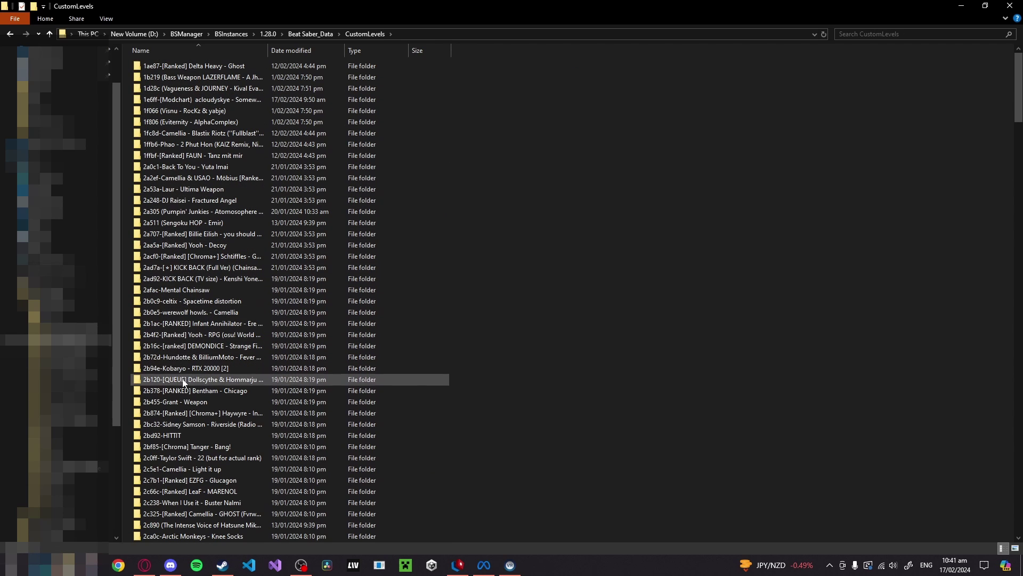
pyautogui.hotkey('alt', 'Tab')
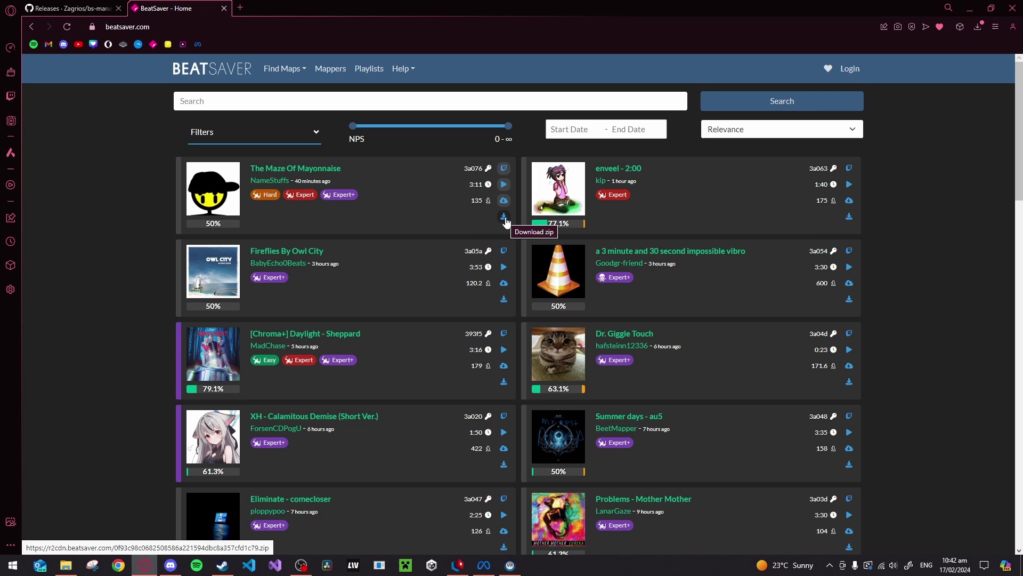
# Return to the 1.28.0 folder in File Explorer and look through the files in its Plugins folder.
pyautogui.click(66, 565)
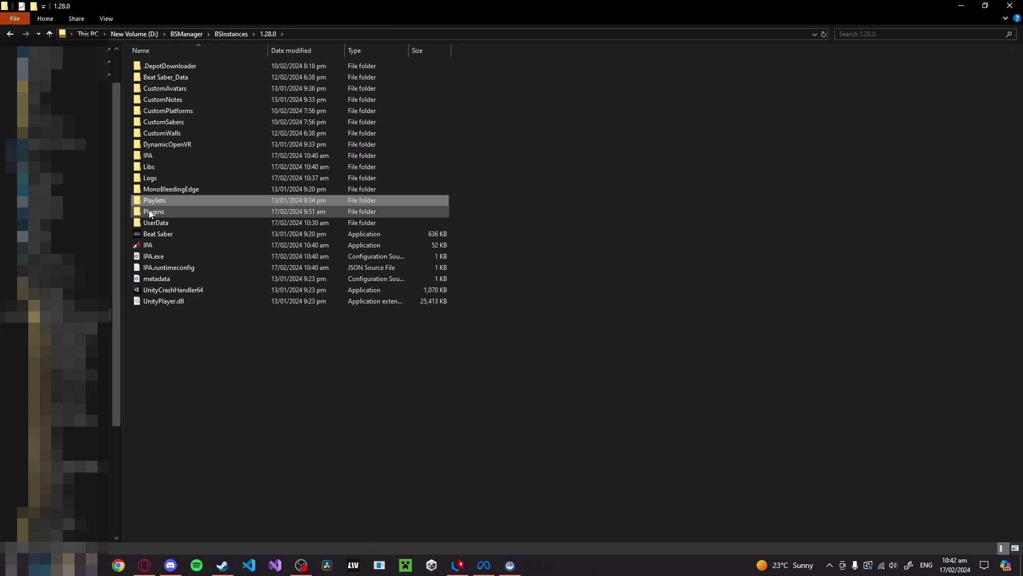
pyautogui.doubleClick(150, 212)
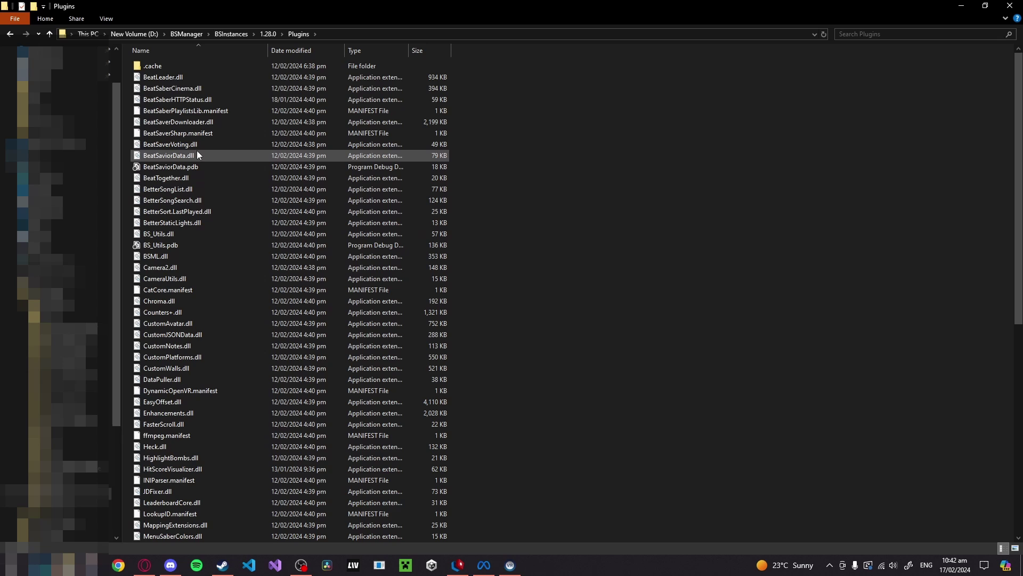
pyautogui.scroll(-2, 196, 155)
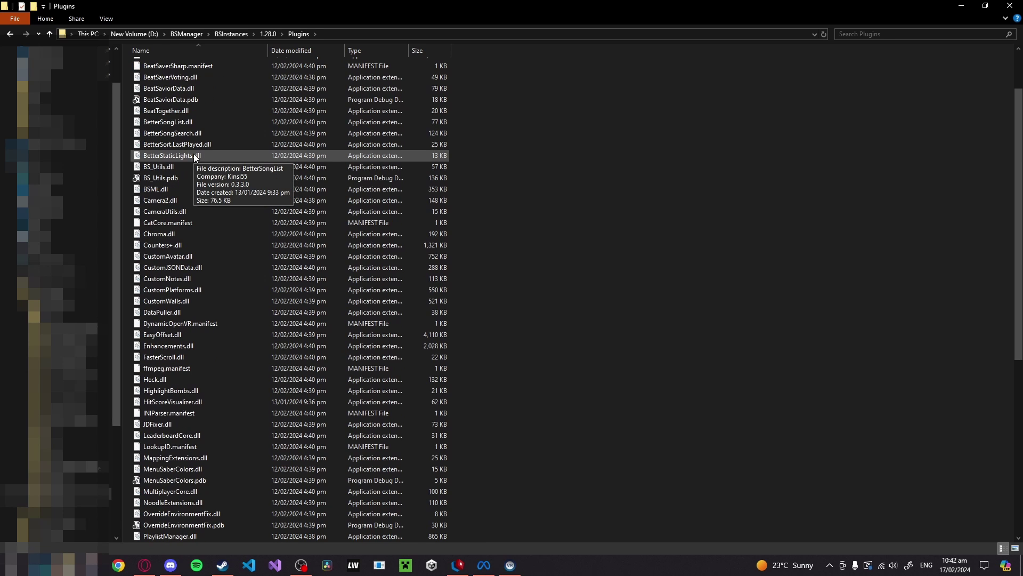
# Look through the remaining files of the Plugins folder, down to YUR.fit-BeatSaber-Mod.dll.
pyautogui.scroll(-8, 191, 156)
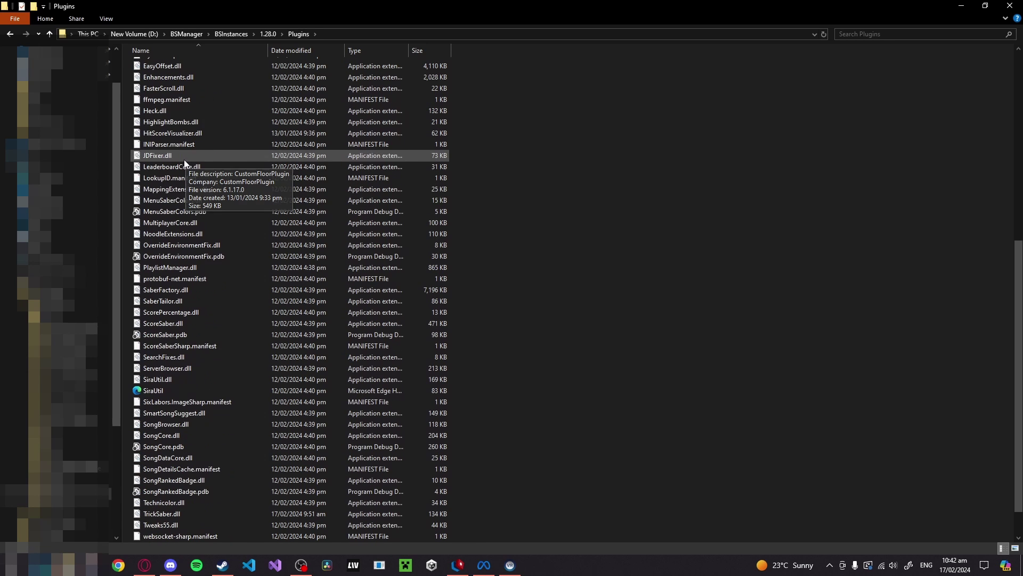
pyautogui.scroll(-1, 184, 159)
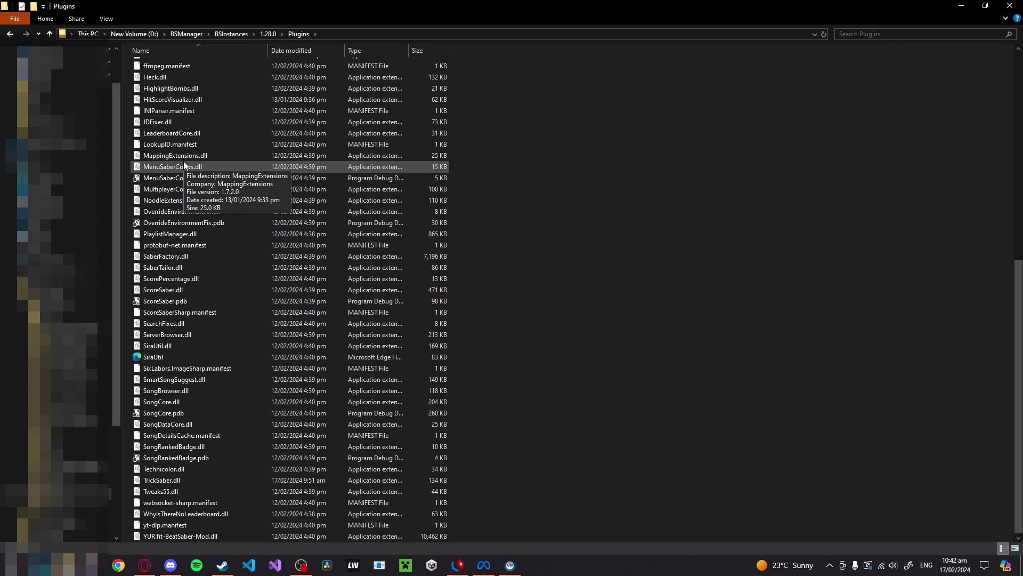
pyautogui.click(180, 290)
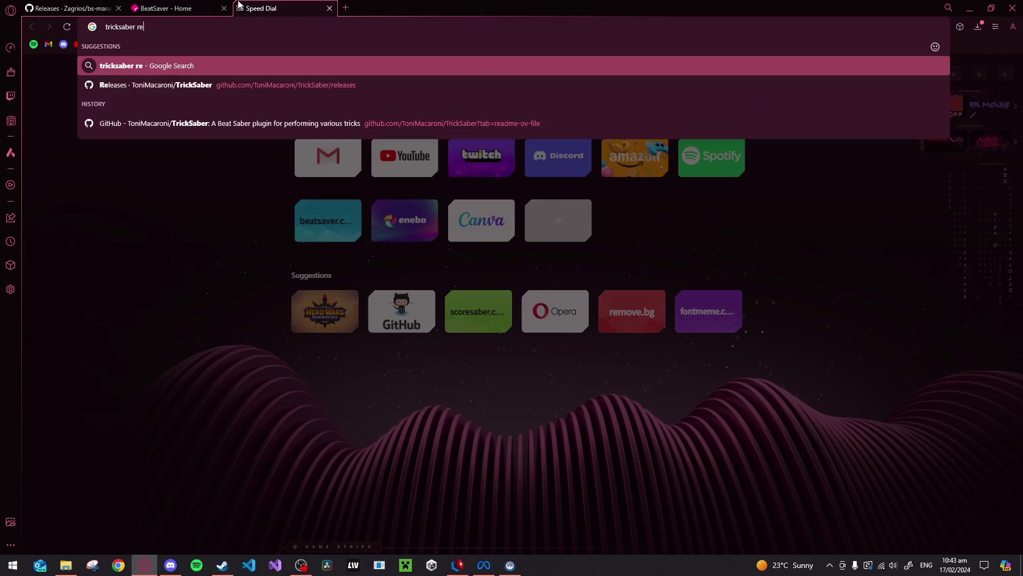
# Search the web for "tricksaber releases", download TrickSaber-1.1.3-bs1.26.0-17f6993.zip from its GitHub releases page and view the archive's contents.
pyautogui.write('eases')
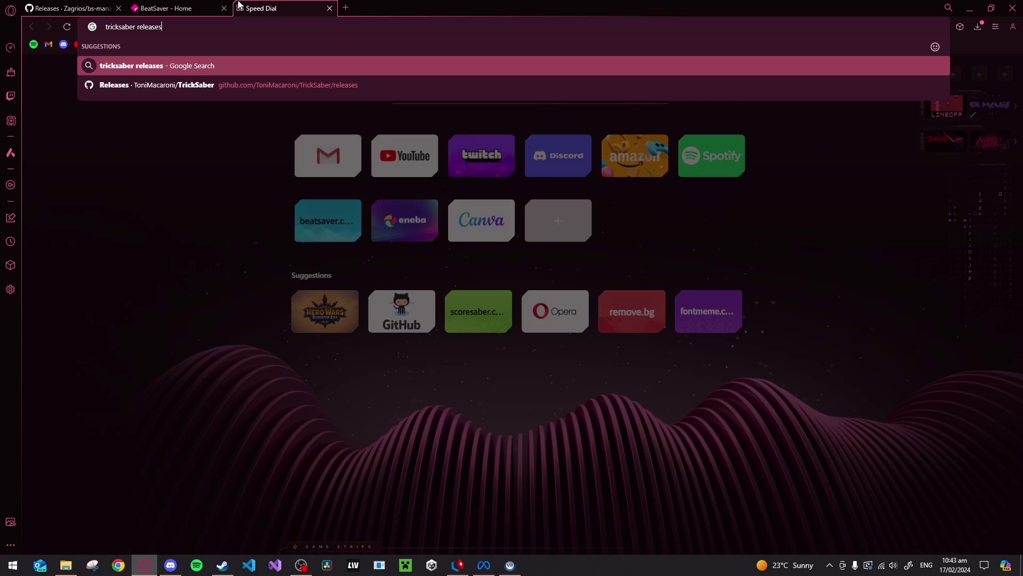
pyautogui.press('Return')
pyautogui.click(151, 192)
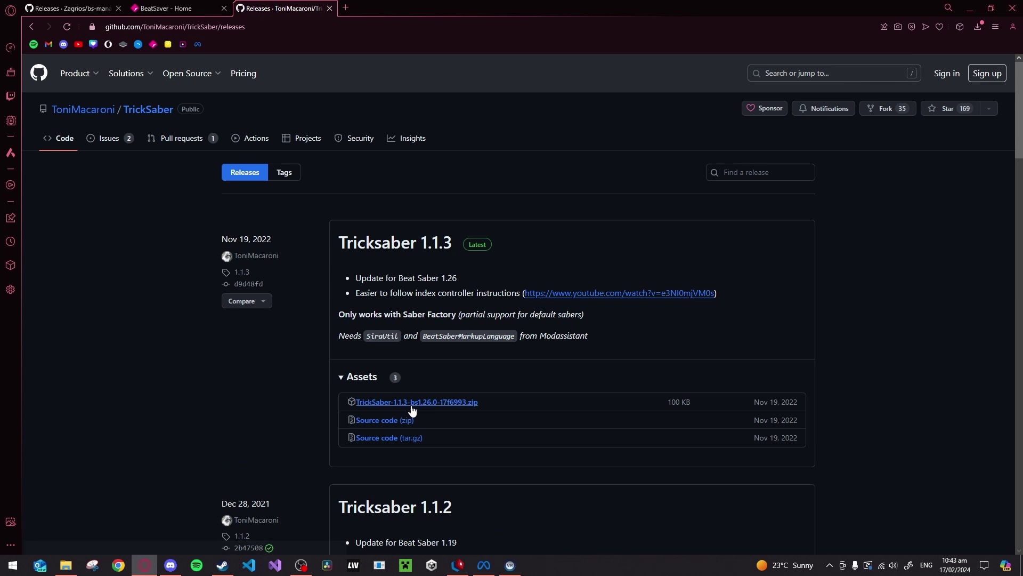
pyautogui.click(412, 408)
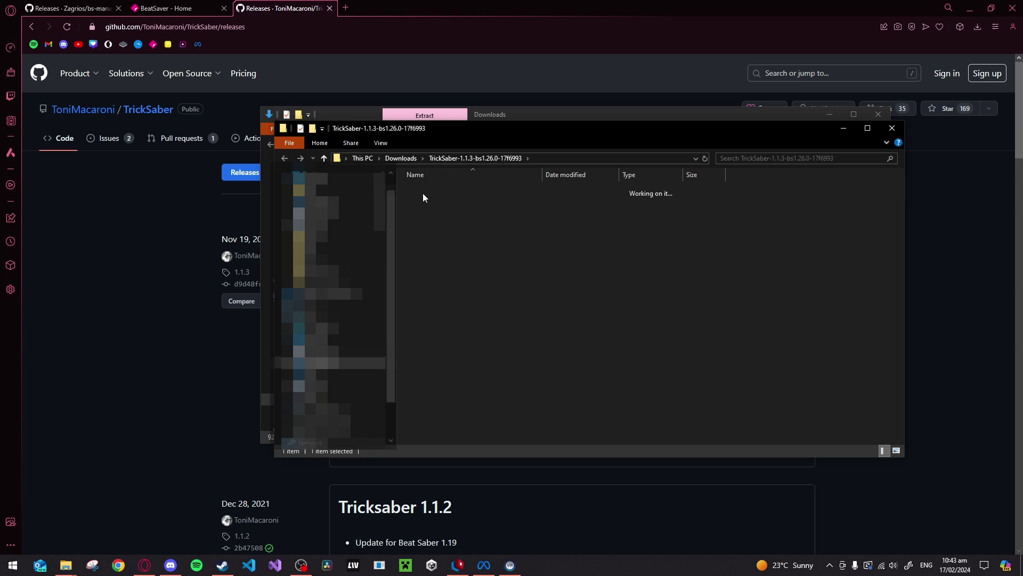
pyautogui.doubleClick(423, 191)
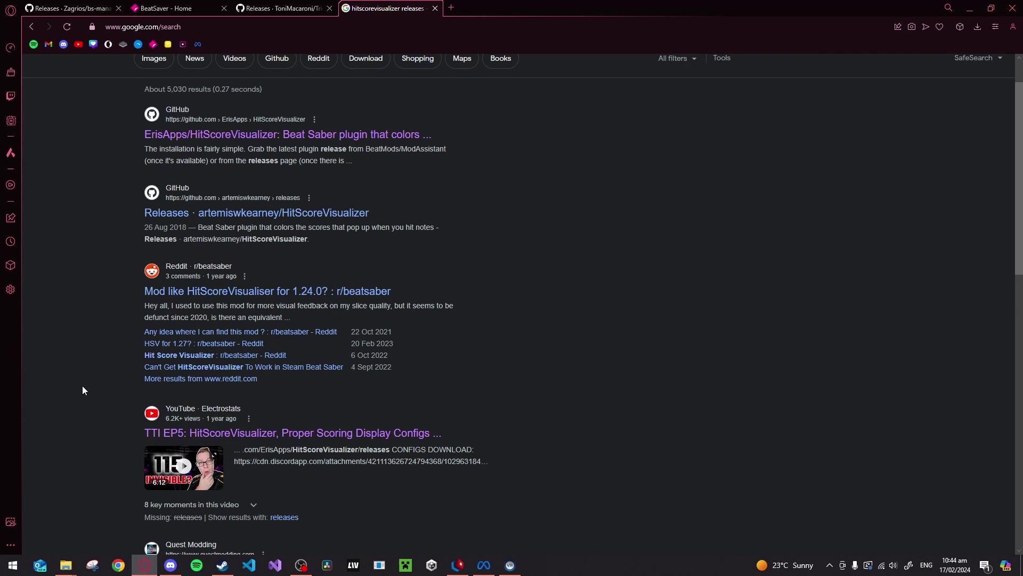
# Open the HitScoreVisualizer releases page on GitHub from the search results and locate the newest release's HitScoreVisualizer.zip.
pyautogui.scroll(1, 82, 385)
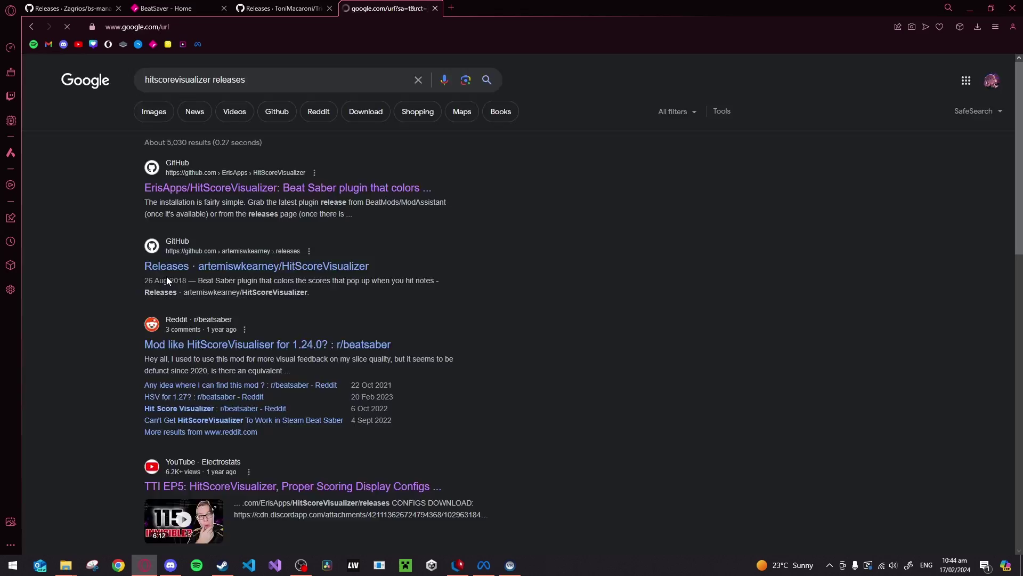
pyautogui.scroll(-5, 190, 302)
pyautogui.scroll(-9, 190, 305)
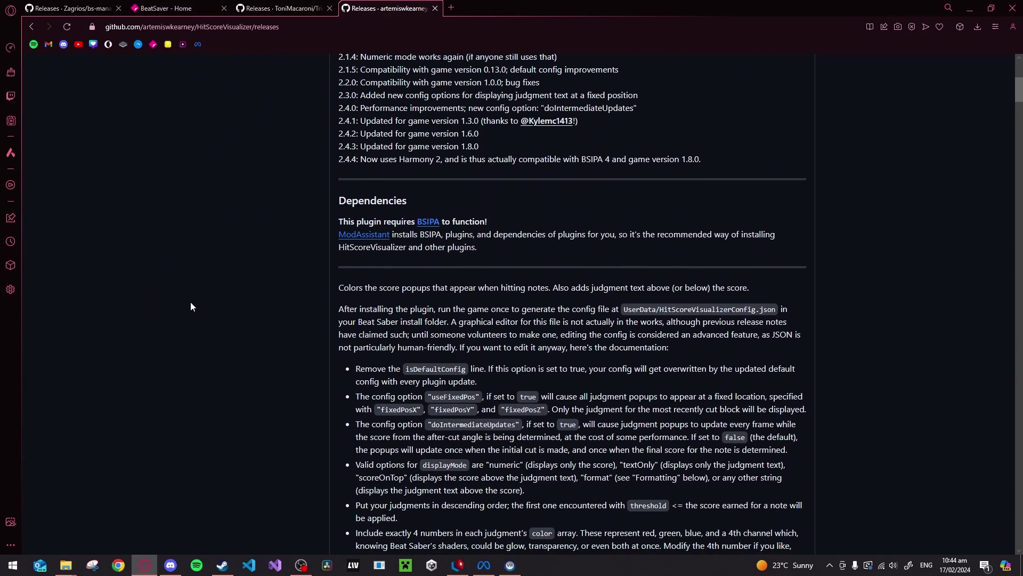
pyautogui.scroll(-7, 190, 306)
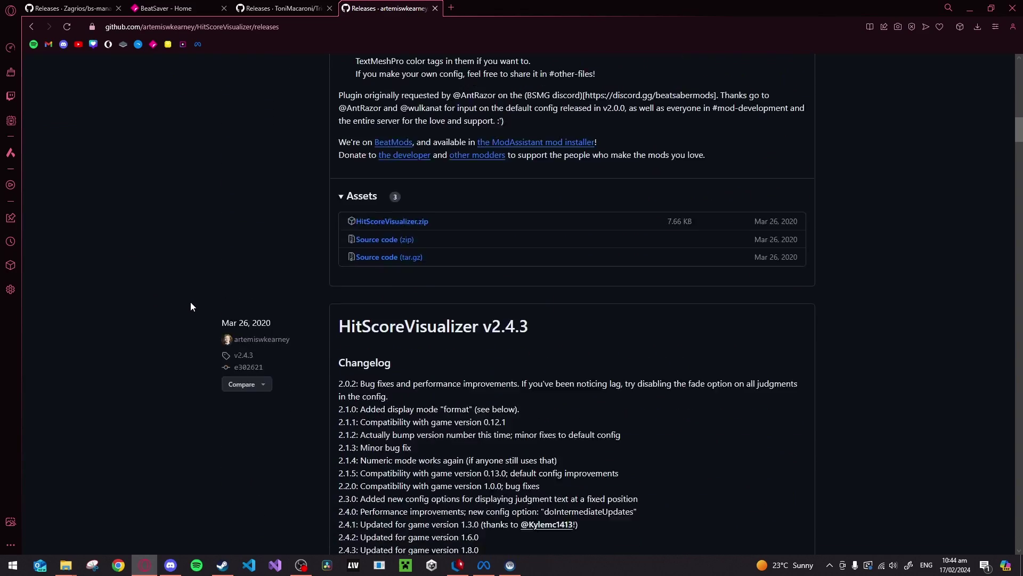
pyautogui.scroll(1, 191, 304)
pyautogui.click(408, 288)
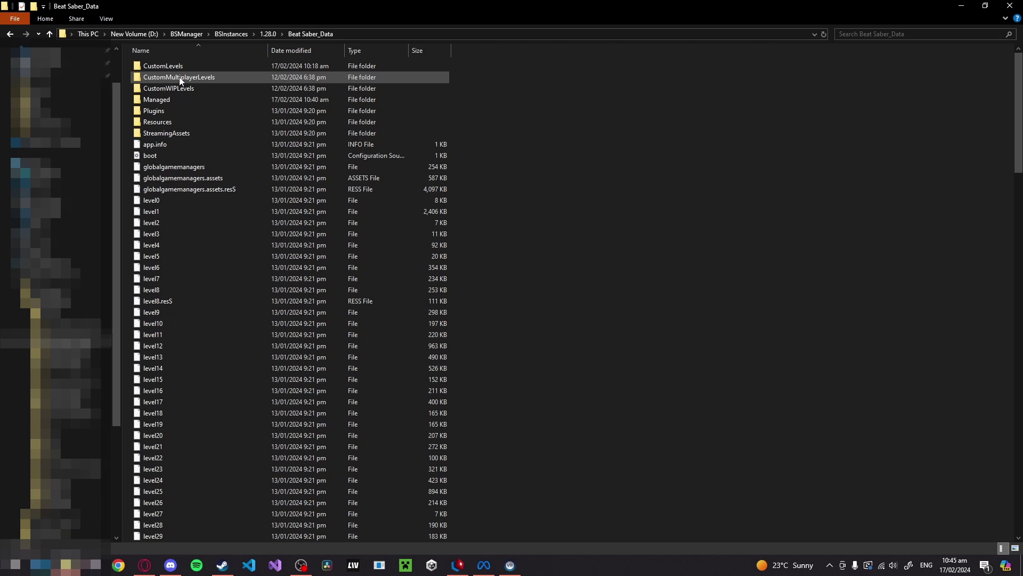
# Go back to the 1.28.0 folder in File Explorer, view its UserData folder and return to 1.28.0.
pyautogui.click(268, 34)
pyautogui.doubleClick(159, 222)
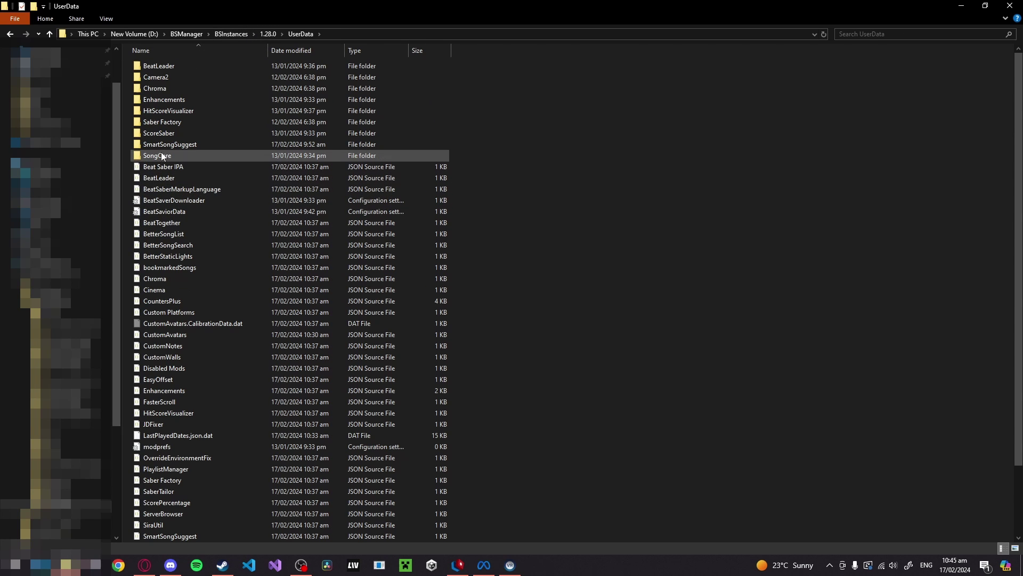
pyautogui.click(269, 34)
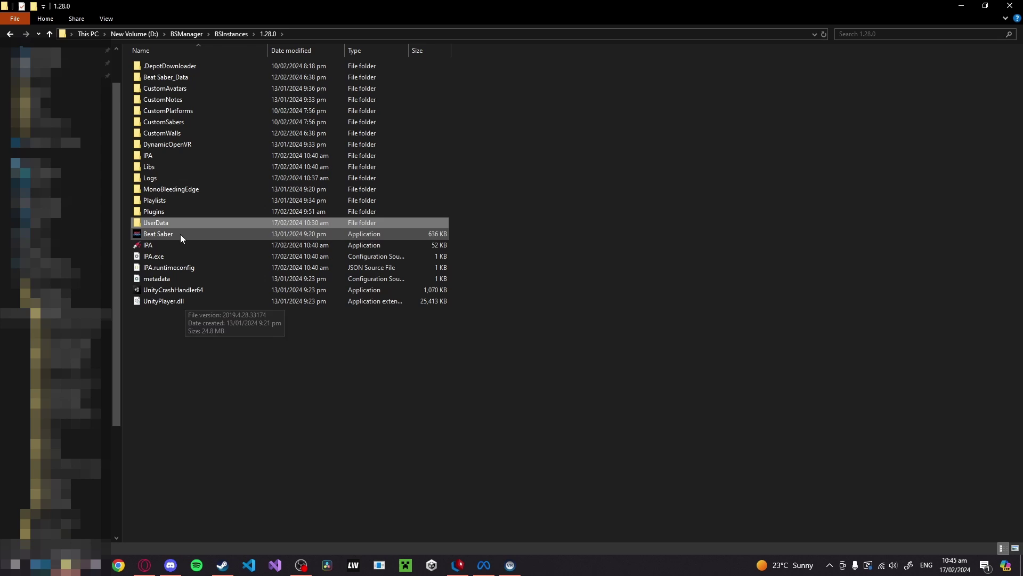
pyautogui.click(463, 238)
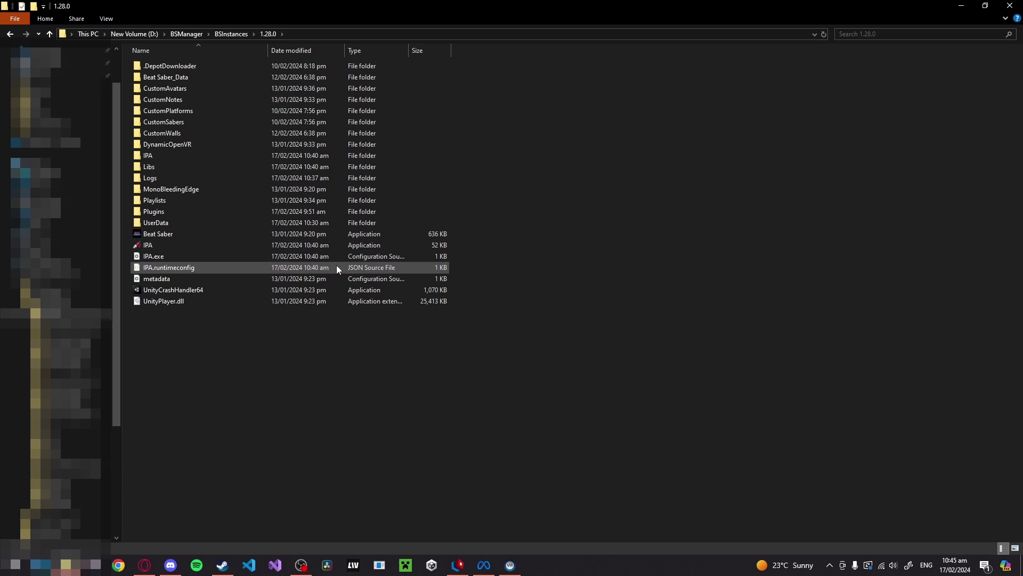
# Open the HitScoreVisualizer folder inside UserData and view its configuration files, selecting the whole set and finally ElectrostatsHSV.
pyautogui.doubleClick(196, 223)
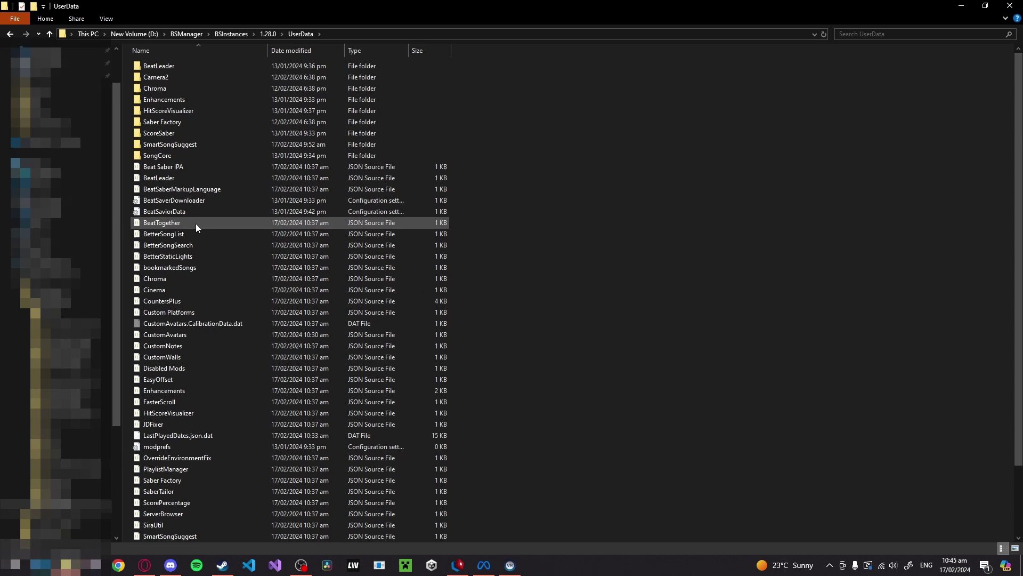
pyautogui.doubleClick(177, 110)
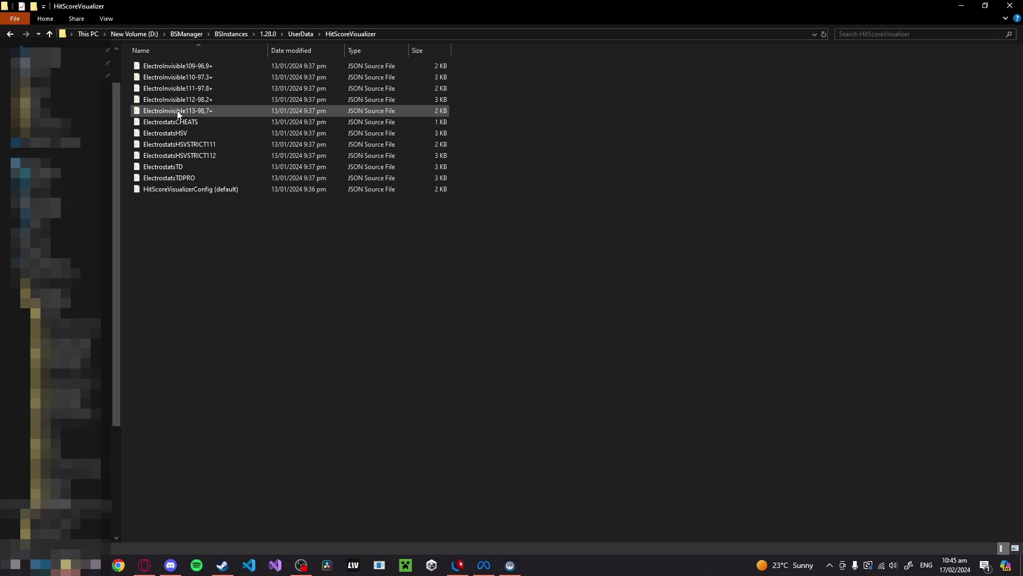
pyautogui.moveTo(238, 254); pyautogui.dragTo(140, 64)
pyautogui.click(250, 258)
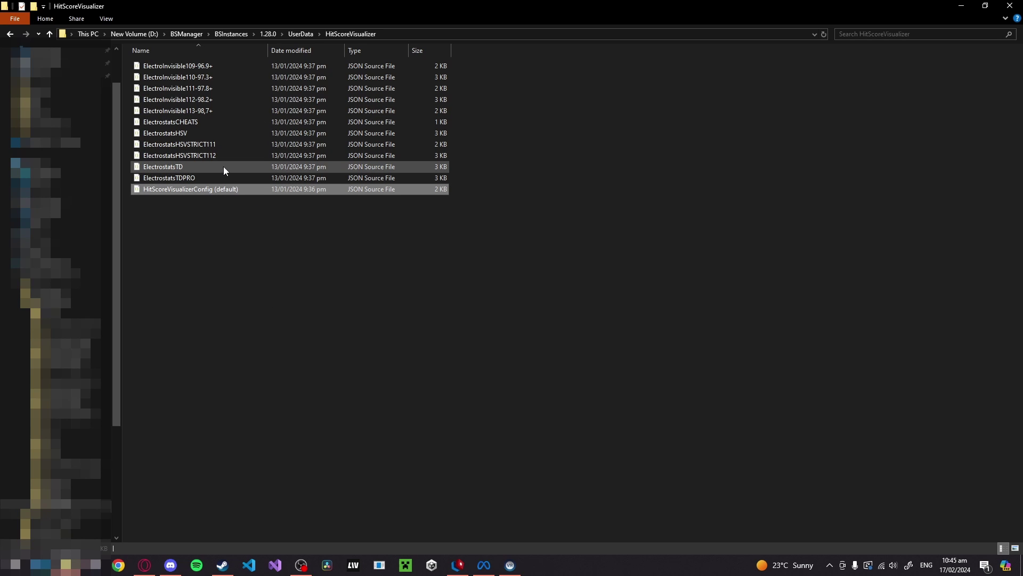
pyautogui.click(193, 132)
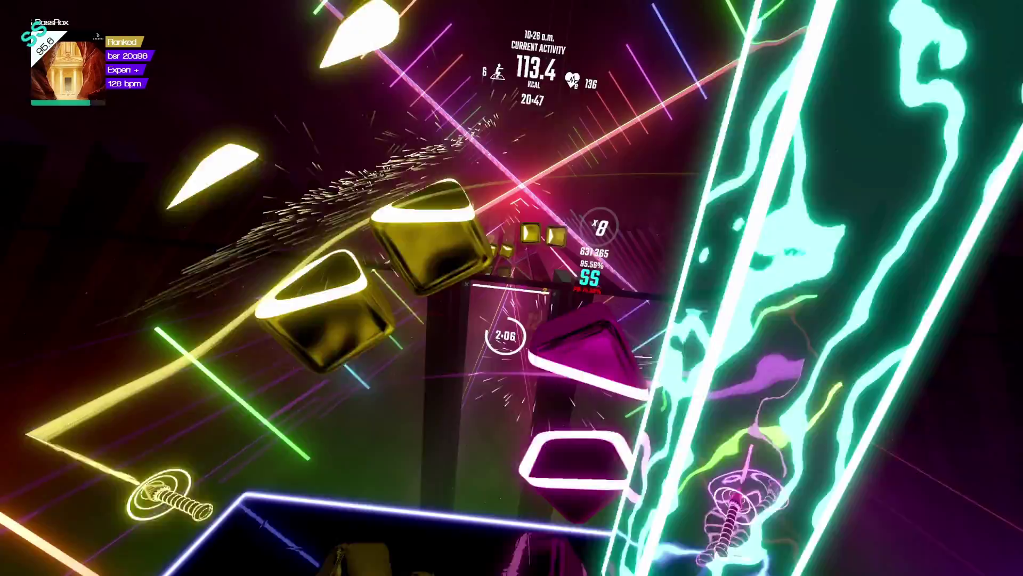